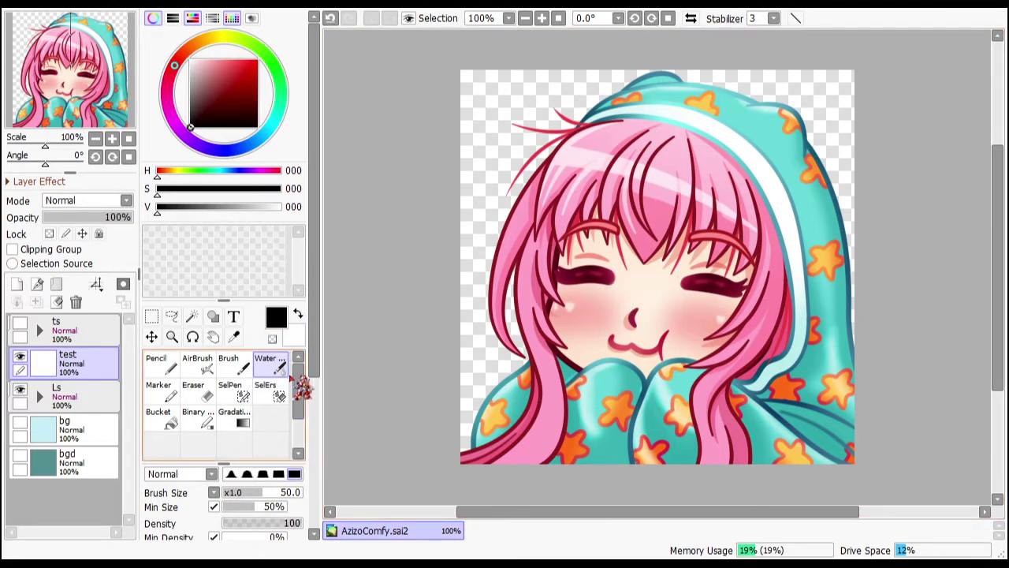
Duplicate the Water tool into an empty slot and rename the copy to Blur.
drag(320, 333, 322, 392)
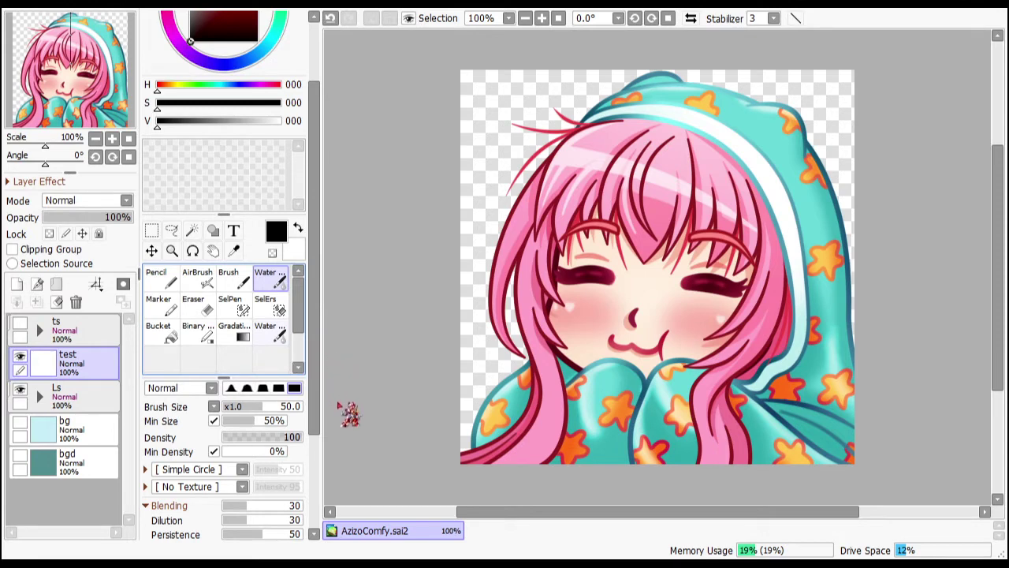
click(264, 335)
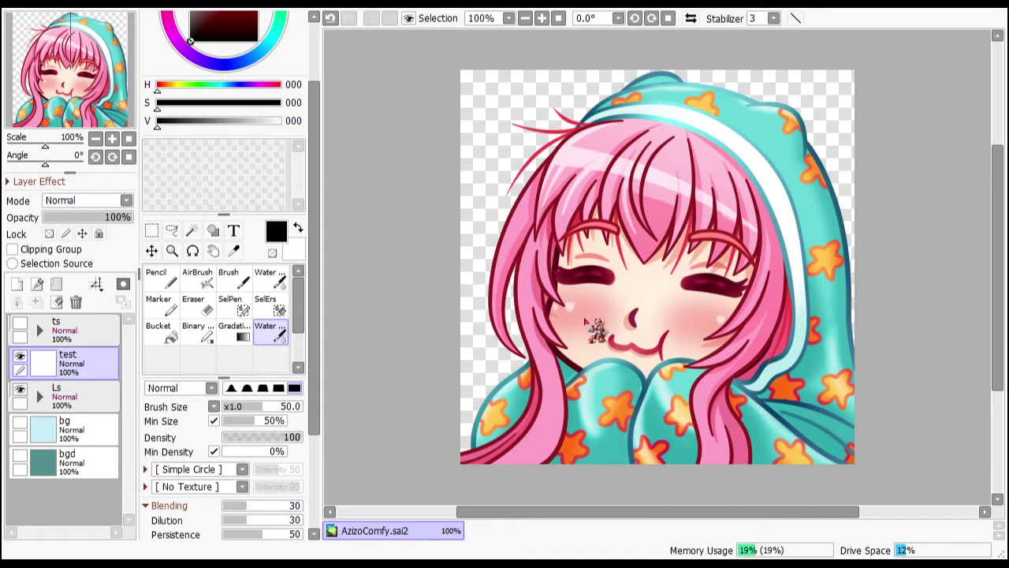
key(b)
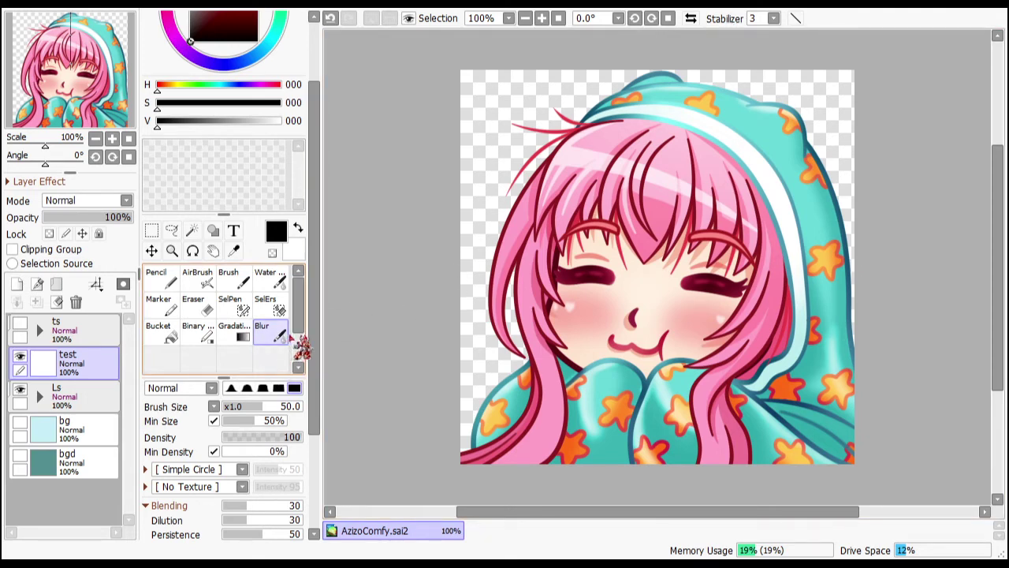
Give the Blur tool Blur Pressure 100%, Persistence 0 and Density 15.
drag(315, 309, 337, 410)
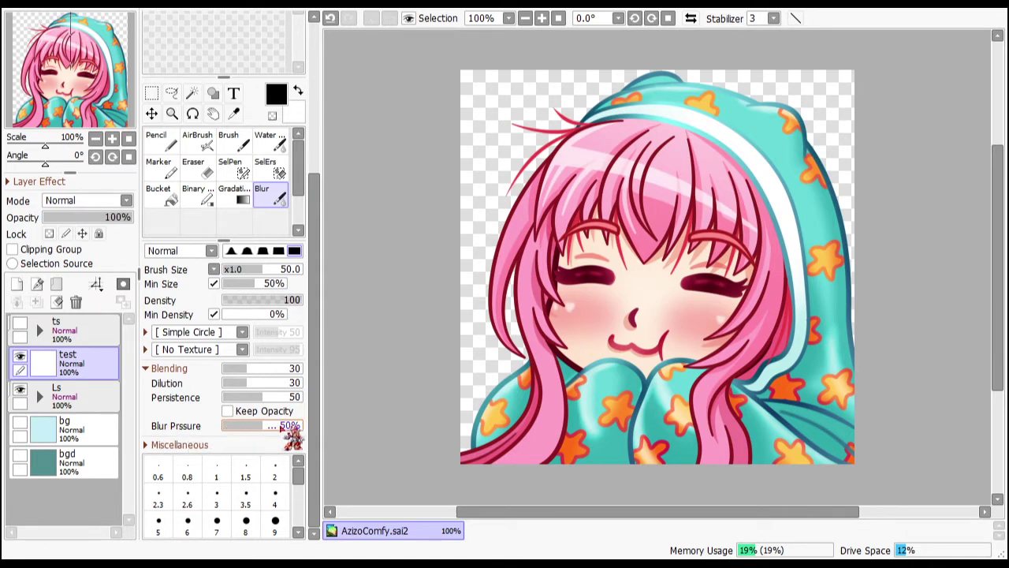
drag(263, 427, 315, 439)
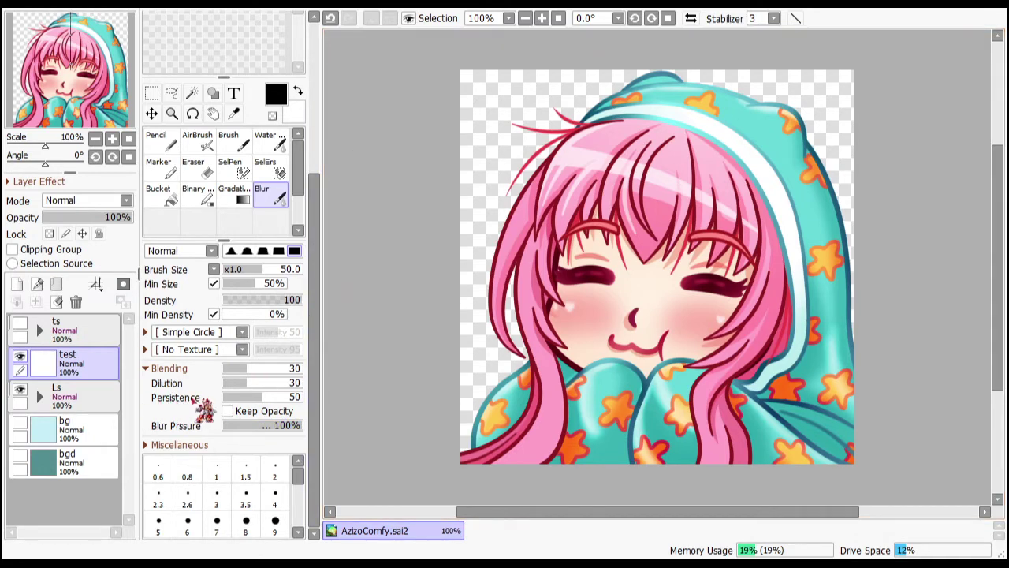
drag(232, 400, 213, 405)
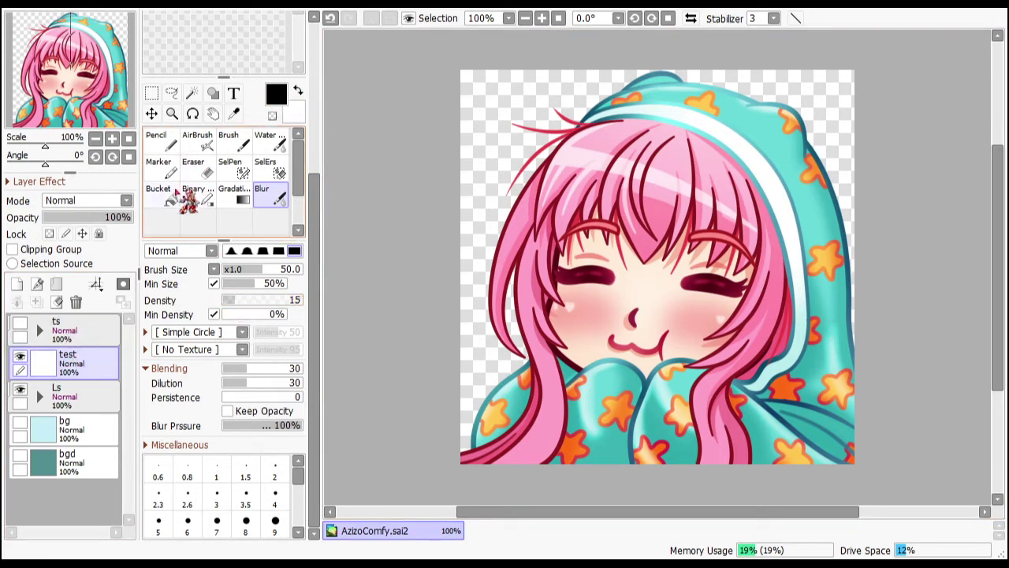
click(160, 165)
Paint a white Marker blob over the girl's left eye, then reselect the Blur tool.
click(299, 92)
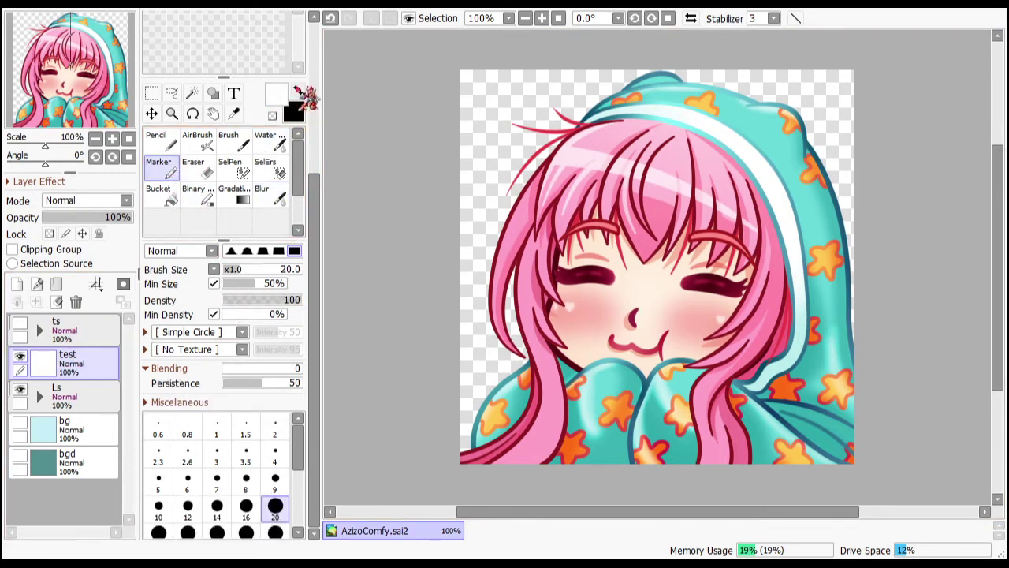
scroll(646, 293, up, 5)
mouse_move(559, 289)
mouse_down()
mouse_move(534, 311)
mouse_move(552, 284)
mouse_move(532, 265)
mouse_move(412, 260)
mouse_move(585, 249)
mouse_up()
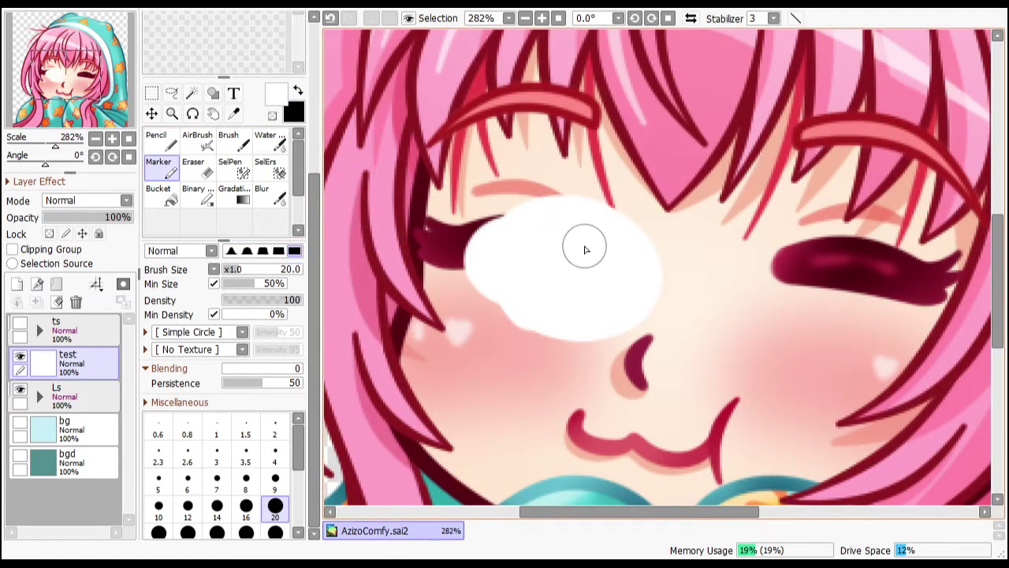
click(268, 196)
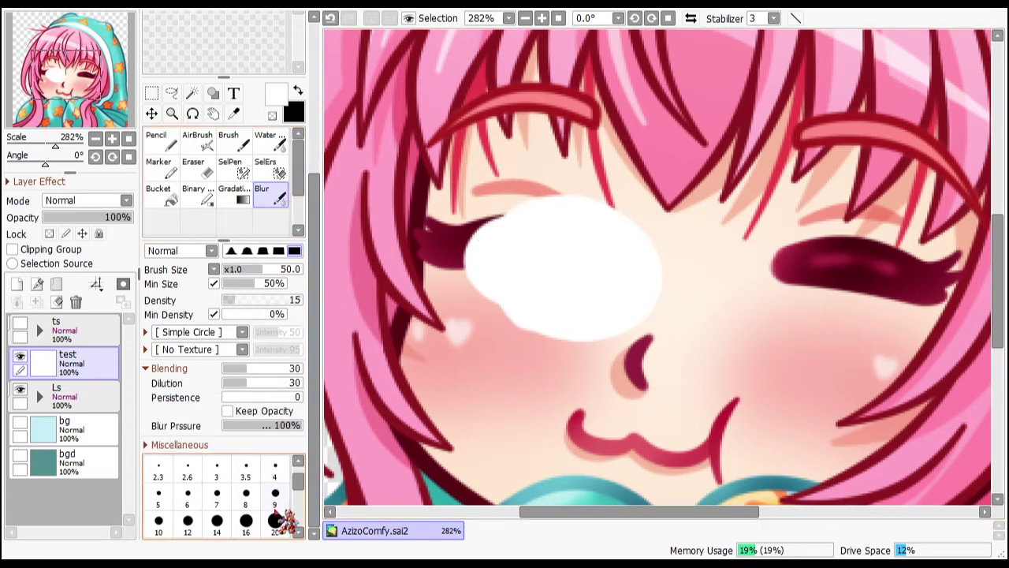
At blur size 9, blend the lash tip, pink line and hair tip into the white blob.
click(275, 497)
scroll(507, 207, up, 3)
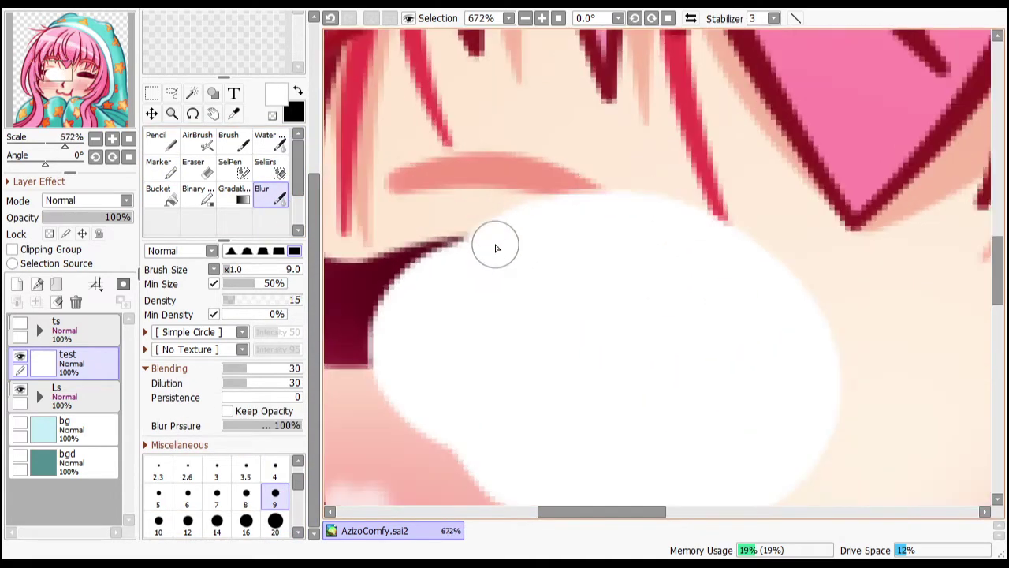
scroll(496, 248, up, 2)
drag(428, 244, 498, 198)
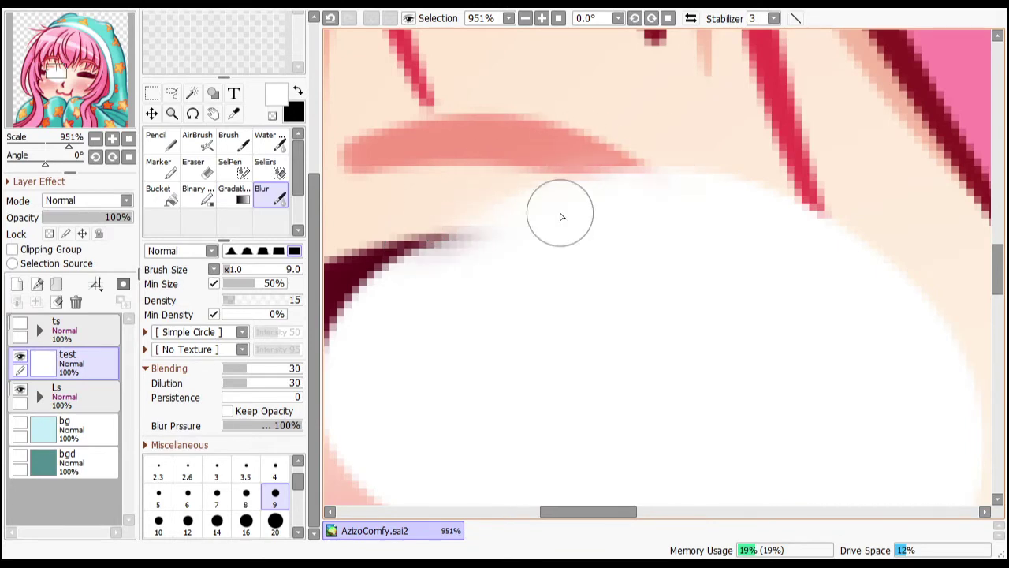
mouse_move(562, 216)
mouse_down()
mouse_move(586, 207)
mouse_move(544, 175)
mouse_move(660, 144)
mouse_move(779, 145)
mouse_move(846, 195)
mouse_move(842, 233)
mouse_move(750, 153)
mouse_up()
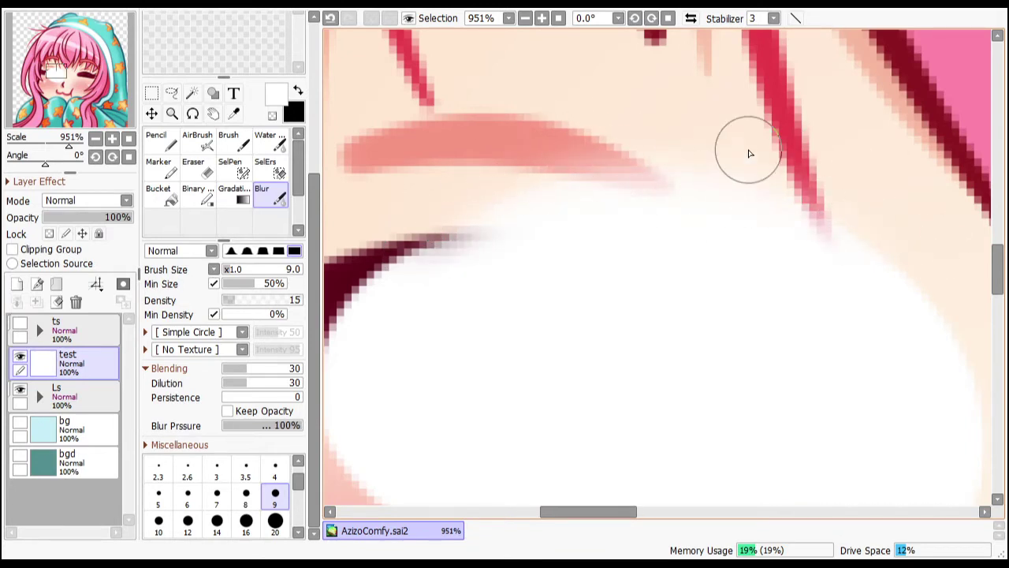
scroll(665, 205, down, 4)
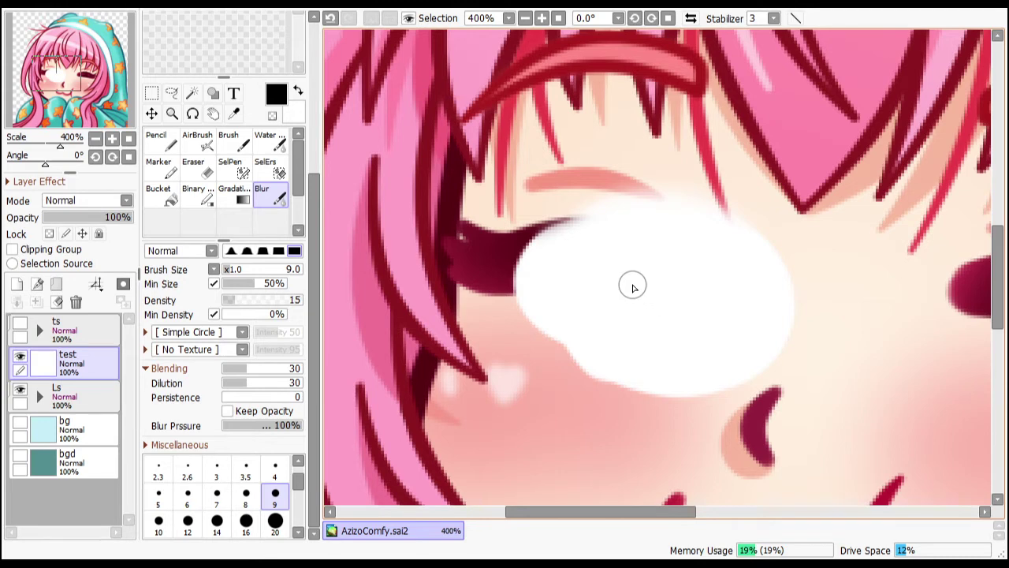
Smooth the jagged eyelash edge and eye corner against the white blob.
scroll(558, 229, up, 2)
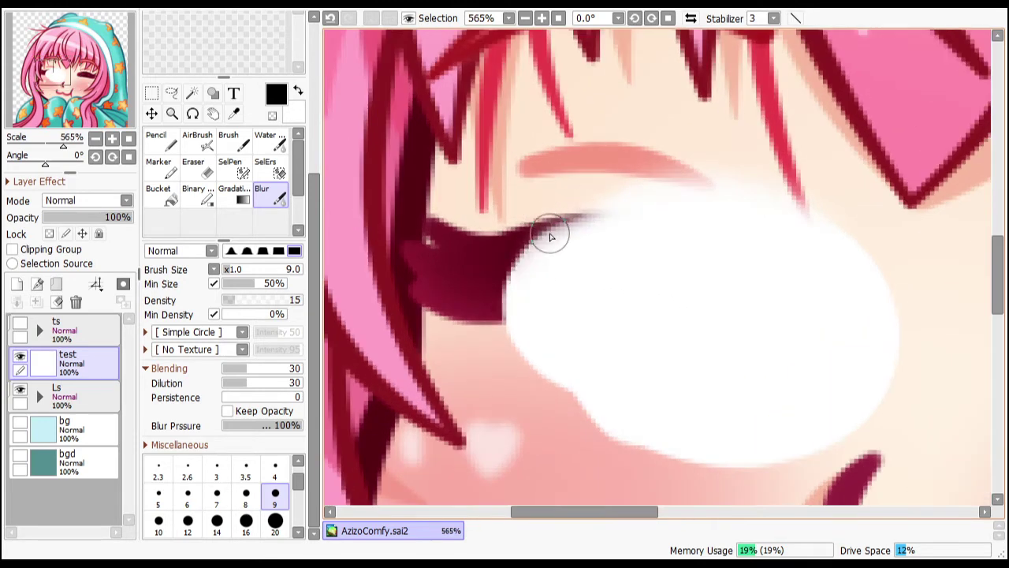
mouse_move(564, 224)
mouse_down()
mouse_move(515, 284)
mouse_move(520, 275)
mouse_up()
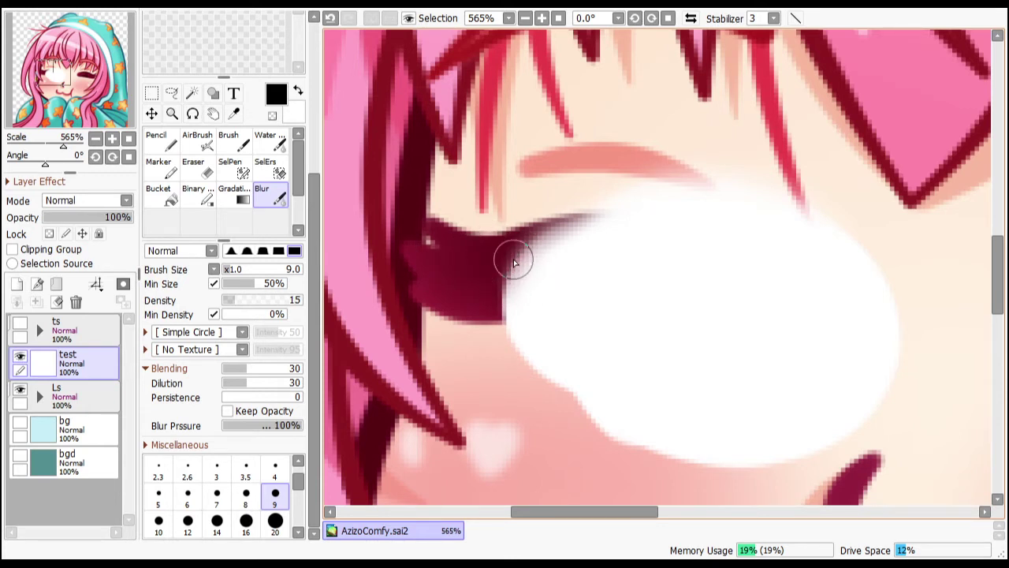
mouse_move(509, 310)
mouse_down()
mouse_move(502, 334)
mouse_move(501, 289)
mouse_move(525, 368)
mouse_up()
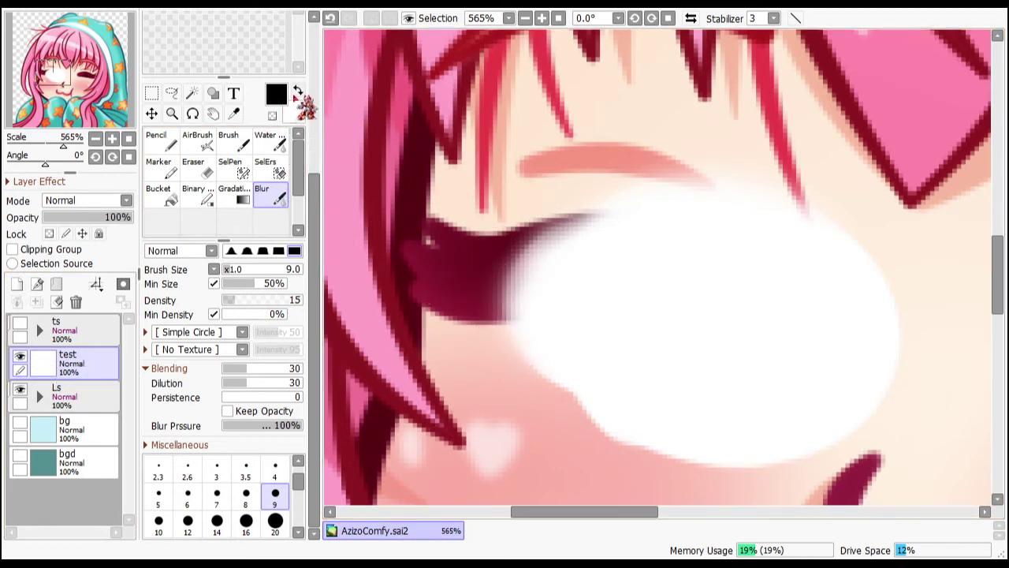
Paint a thick black Marker stroke right of the white blob, then reselect Blur.
click(158, 167)
mouse_move(879, 185)
mouse_down()
mouse_move(908, 392)
mouse_move(899, 212)
mouse_move(852, 235)
mouse_move(901, 379)
mouse_up()
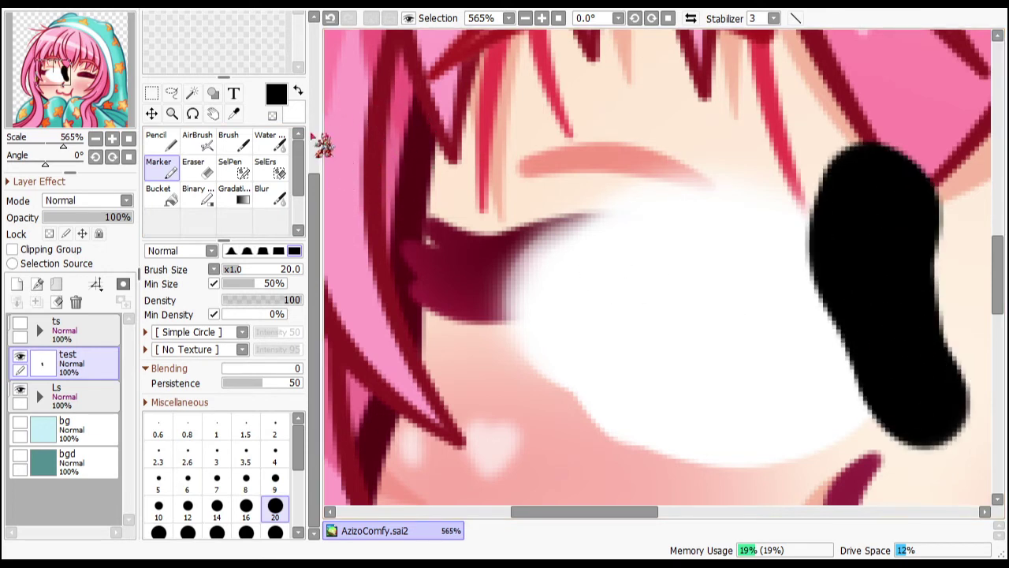
click(298, 91)
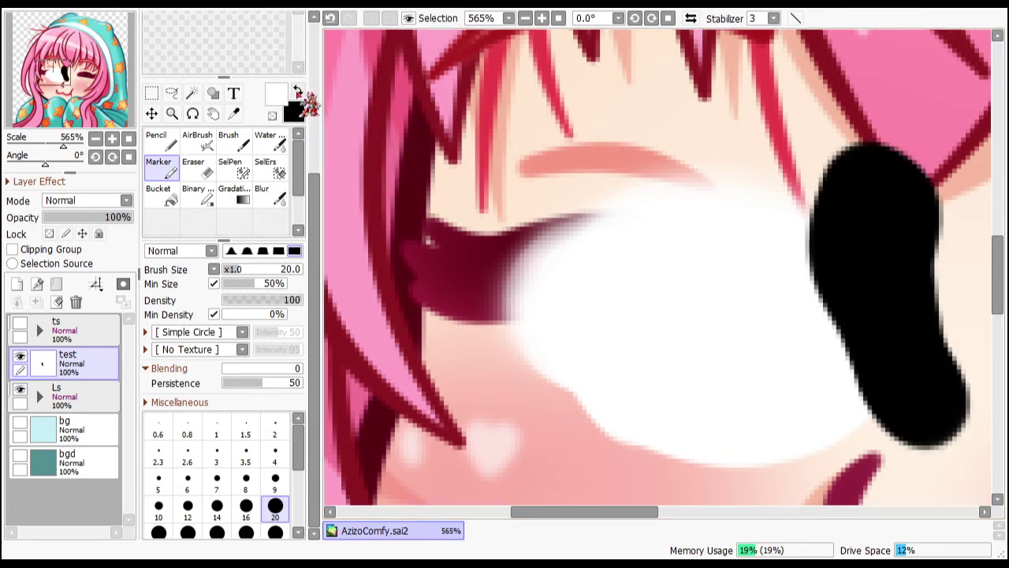
click(297, 92)
click(268, 194)
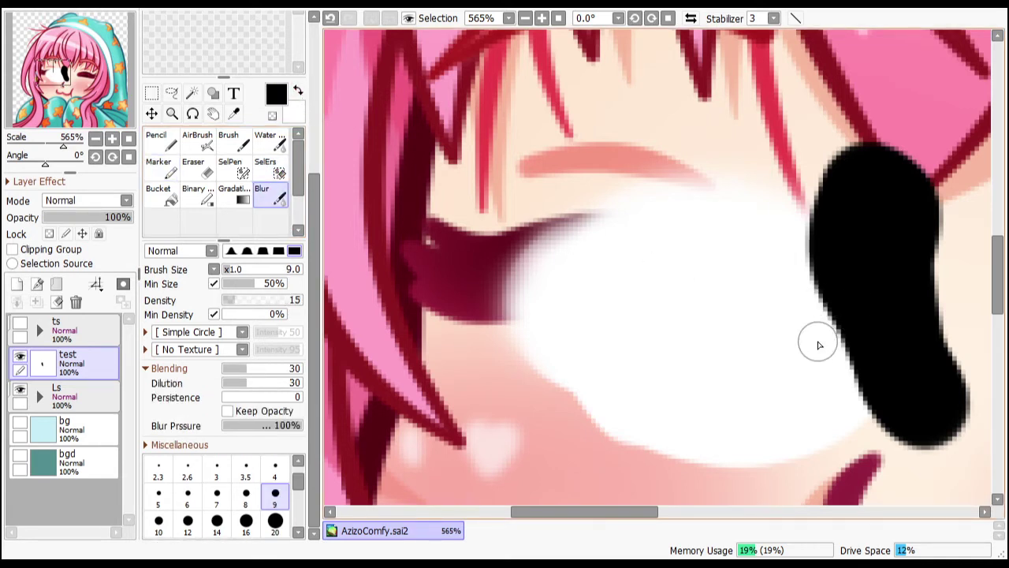
Soften the black blob's left edge, then at Density 100 smear the white blob's lower edge.
mouse_move(827, 287)
mouse_down()
mouse_move(812, 332)
mouse_move(834, 337)
mouse_move(862, 297)
mouse_move(845, 329)
mouse_move(794, 326)
mouse_move(773, 360)
mouse_up()
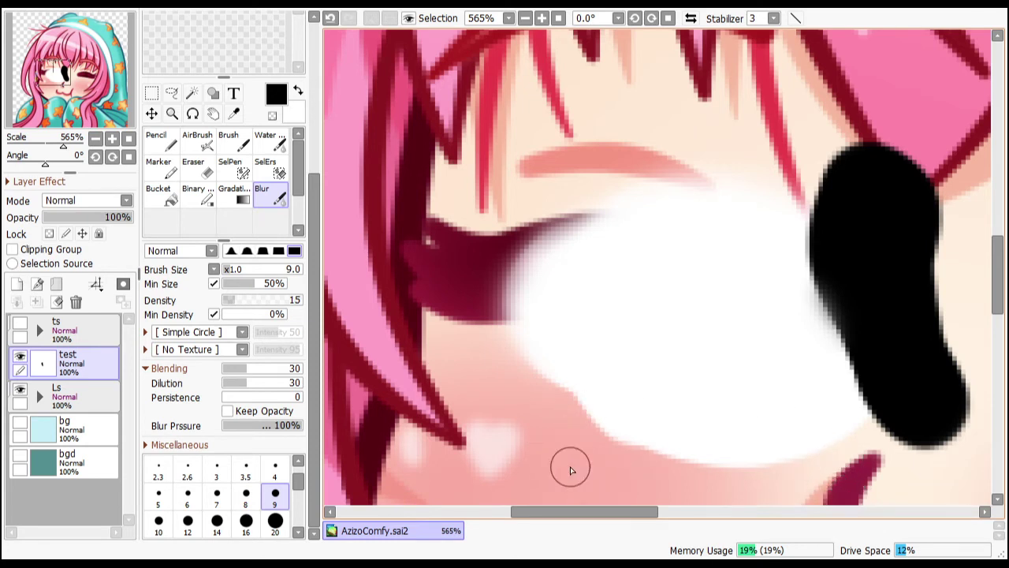
mouse_move(842, 345)
mouse_down()
mouse_move(843, 316)
mouse_move(810, 303)
mouse_move(849, 276)
mouse_move(835, 281)
mouse_move(838, 327)
mouse_move(866, 404)
mouse_move(821, 339)
mouse_move(843, 350)
mouse_move(808, 282)
mouse_move(788, 297)
mouse_move(816, 157)
mouse_move(806, 272)
mouse_move(788, 266)
mouse_move(830, 147)
mouse_move(823, 140)
mouse_move(927, 168)
mouse_move(835, 162)
mouse_move(886, 164)
mouse_move(927, 149)
mouse_move(868, 125)
mouse_up()
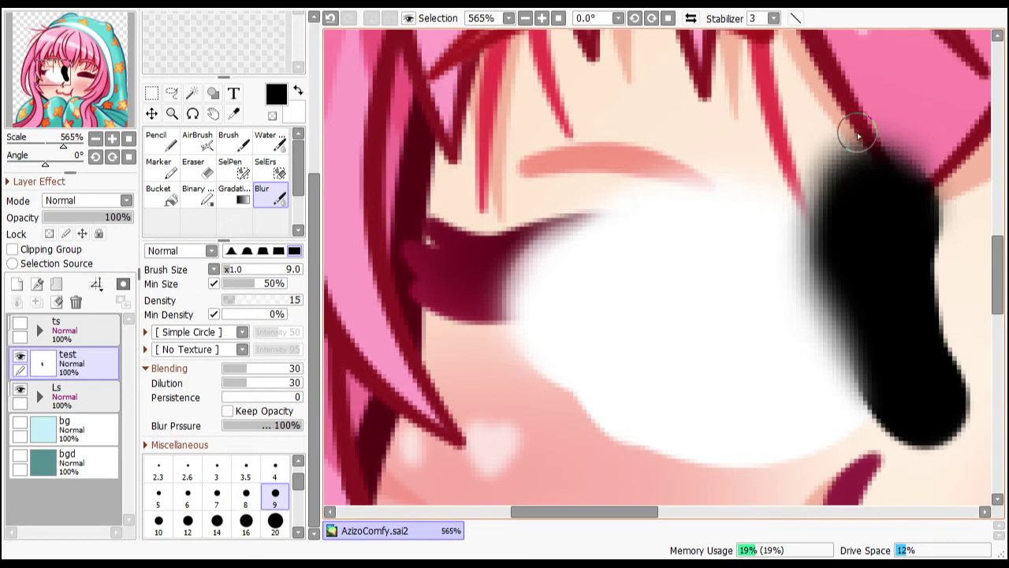
drag(285, 307, 301, 307)
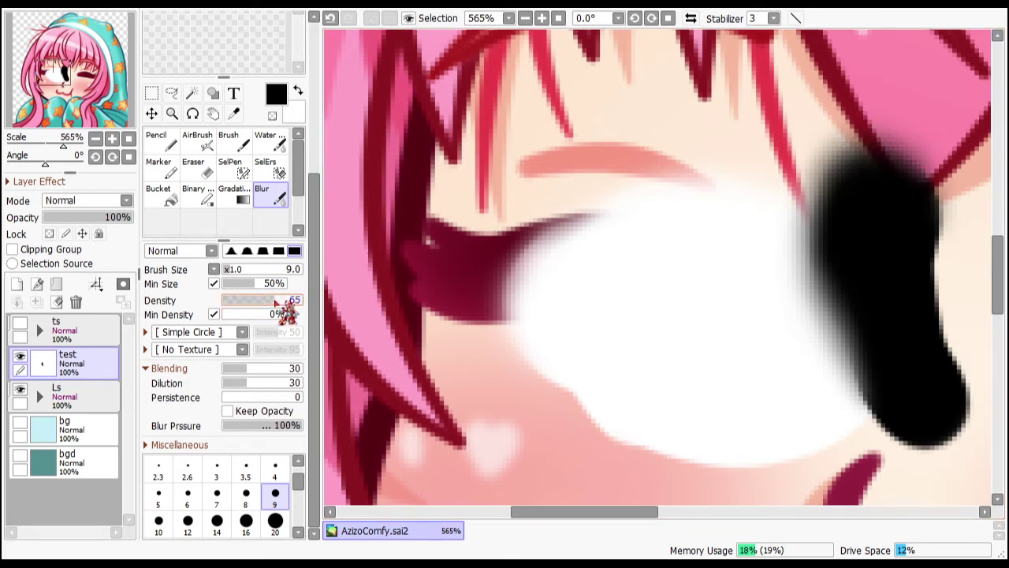
mouse_move(632, 379)
mouse_down()
mouse_move(583, 435)
mouse_move(617, 436)
mouse_move(629, 466)
mouse_move(712, 458)
mouse_move(778, 506)
mouse_move(814, 495)
mouse_up()
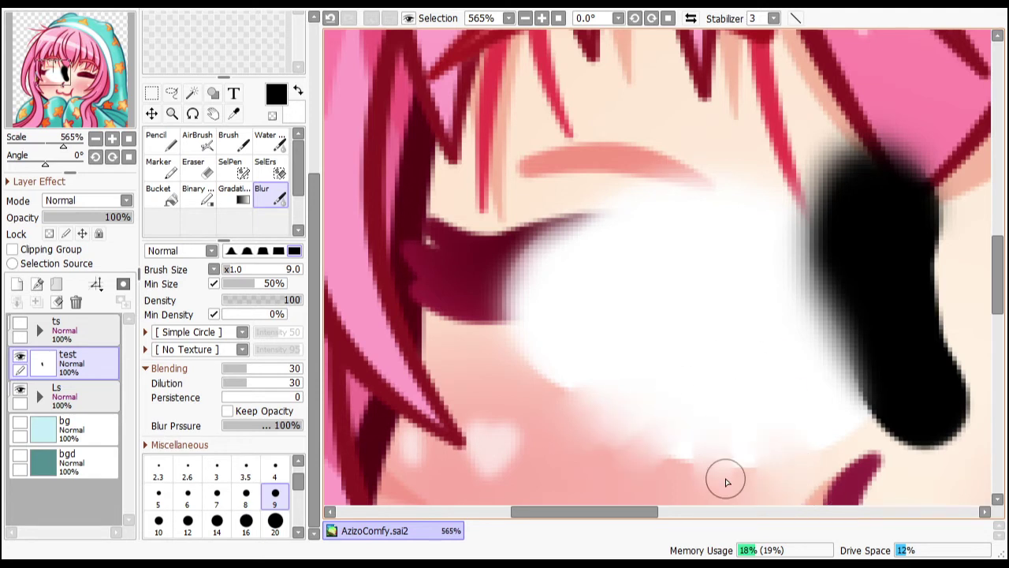
mouse_move(726, 482)
mouse_down()
mouse_move(797, 457)
mouse_move(754, 446)
mouse_up()
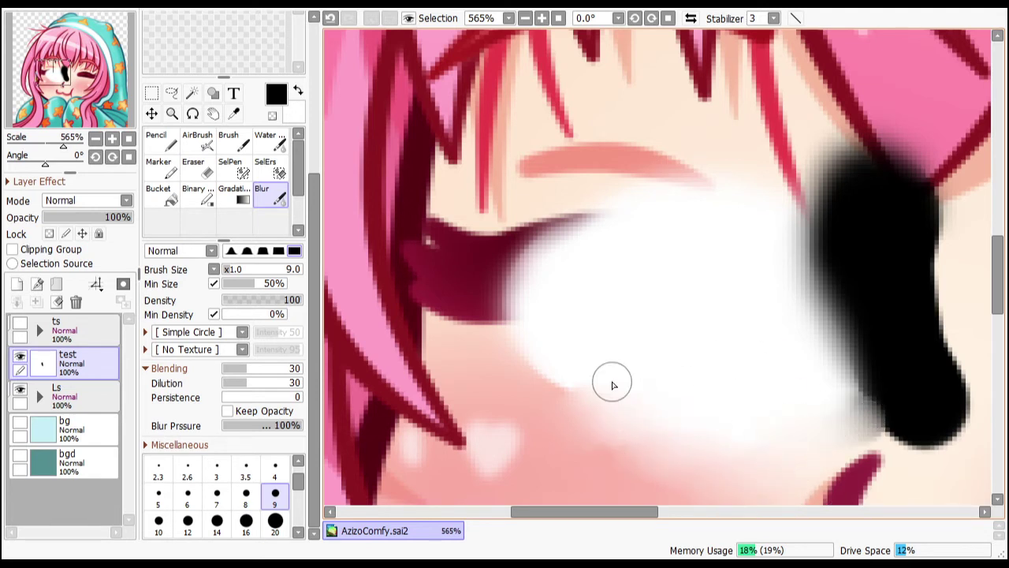
mouse_move(612, 384)
mouse_down()
mouse_move(500, 396)
mouse_move(516, 377)
mouse_move(599, 417)
mouse_move(504, 401)
mouse_up()
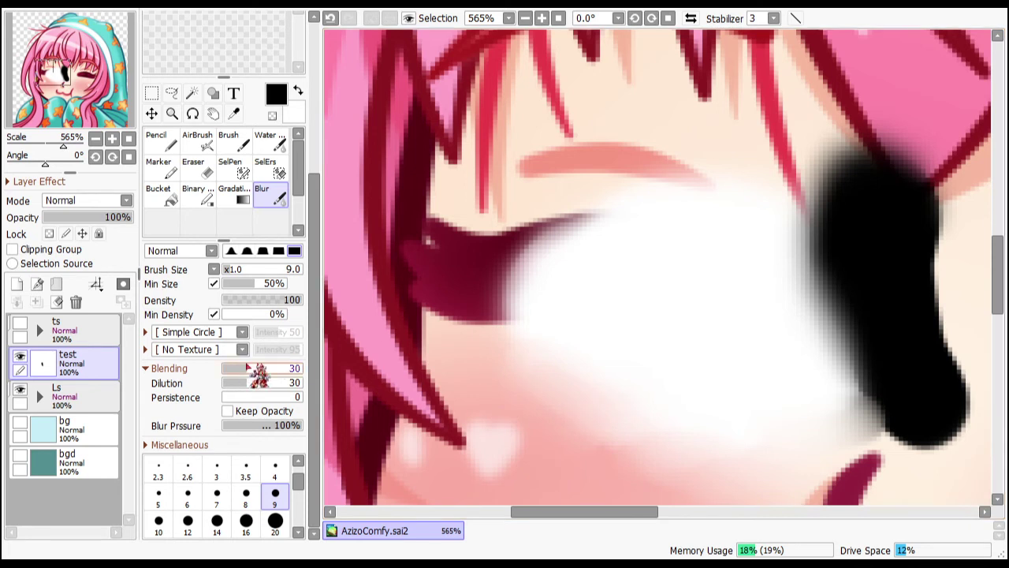
Lower the blur density again and soften the black blob's right edge.
click(237, 301)
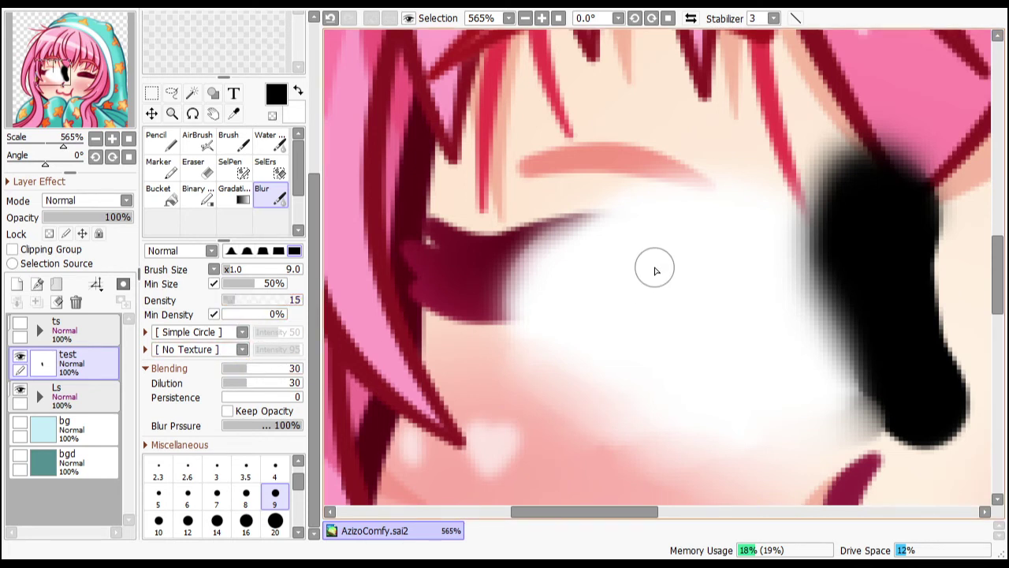
mouse_move(916, 310)
mouse_down()
mouse_move(955, 241)
mouse_move(938, 253)
mouse_move(946, 229)
mouse_move(942, 320)
mouse_move(948, 294)
mouse_move(746, 282)
mouse_move(624, 224)
mouse_move(635, 142)
mouse_move(642, 308)
mouse_move(657, 340)
mouse_move(614, 308)
mouse_move(654, 376)
mouse_up()
scroll(597, 271, down, 1)
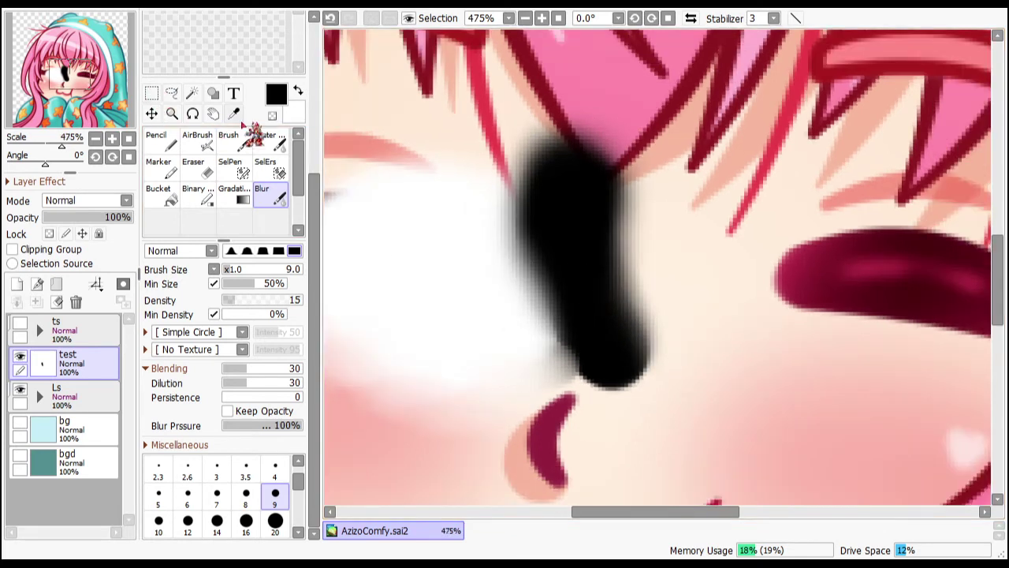
Pick cyan (H 189, S 063, V 079) and paint a size-20 Marker blob over the black blur.
drag(315, 214, 314, 90)
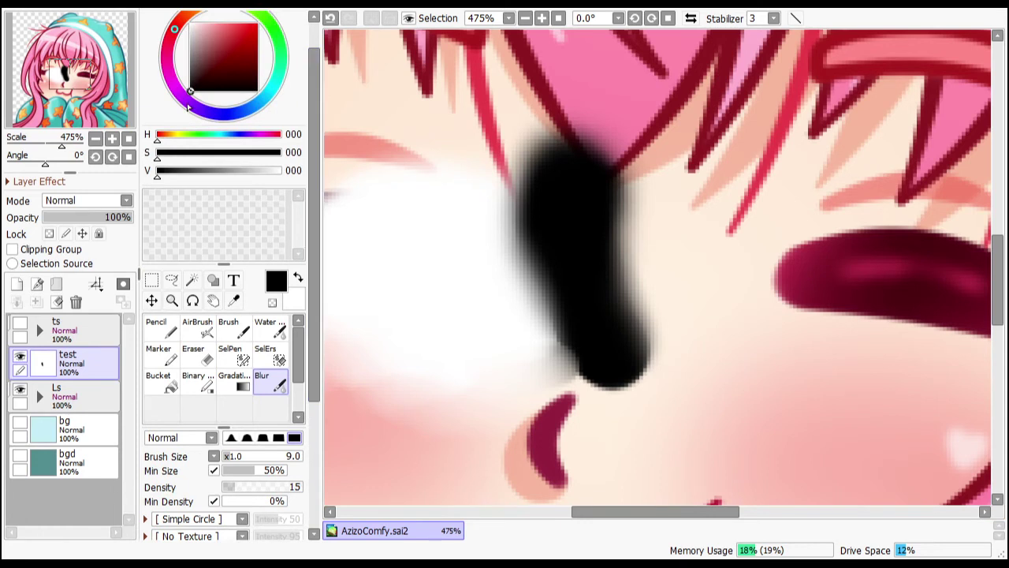
click(269, 91)
drag(214, 55, 233, 37)
click(158, 352)
mouse_move(607, 282)
mouse_down()
mouse_move(621, 194)
mouse_move(652, 314)
mouse_move(630, 205)
mouse_up()
click(262, 379)
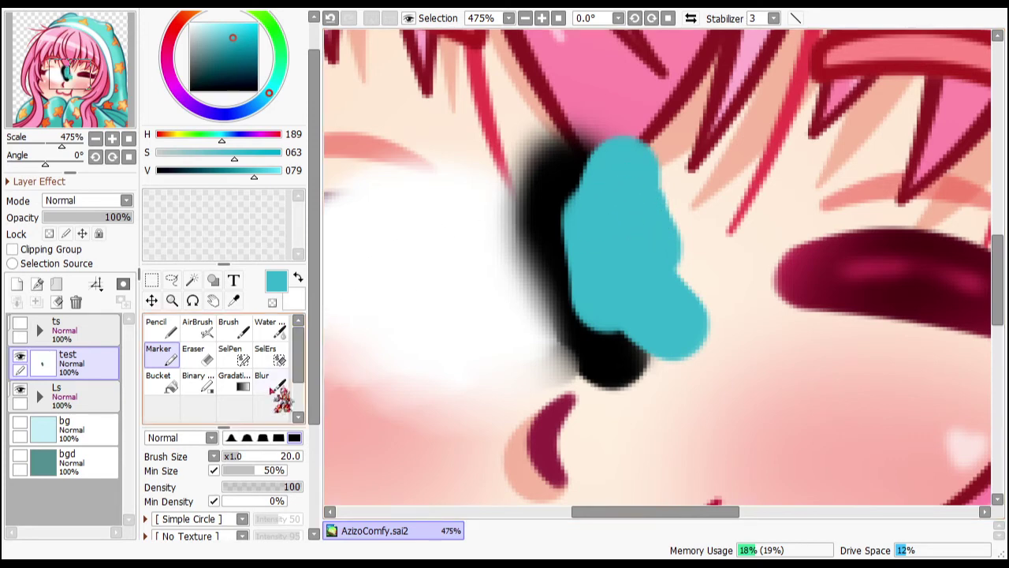
scroll(704, 275, up, 1)
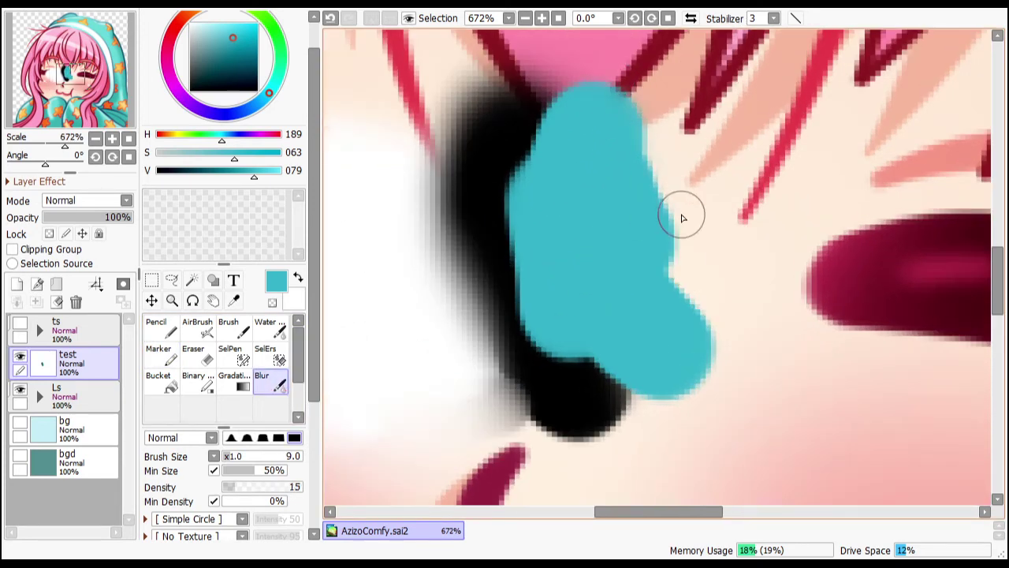
Blur the cyan blob's right edge and top, its border with black, and the black lower tip.
mouse_move(713, 187)
mouse_down()
mouse_move(671, 239)
mouse_move(686, 293)
mouse_move(659, 273)
mouse_move(725, 342)
mouse_move(725, 326)
mouse_up()
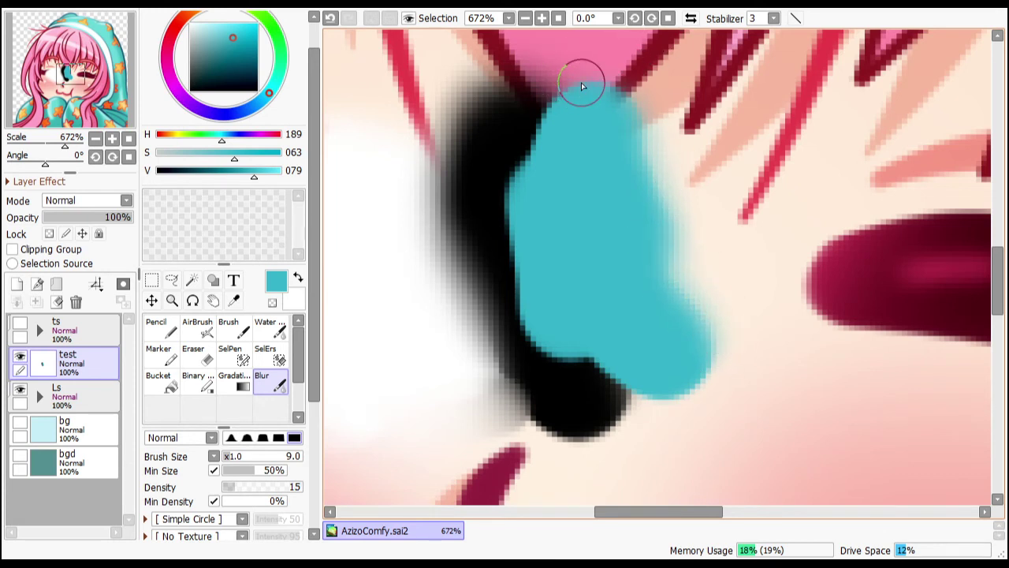
mouse_move(576, 118)
mouse_down()
mouse_move(544, 113)
mouse_move(635, 126)
mouse_move(561, 113)
mouse_move(607, 77)
mouse_move(622, 88)
mouse_move(538, 88)
mouse_up()
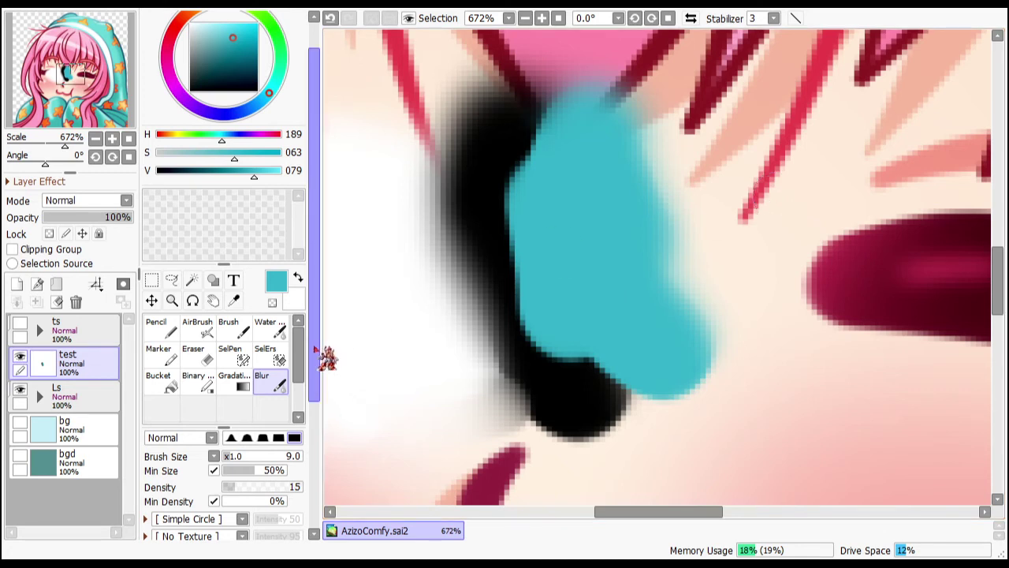
drag(314, 353, 314, 480)
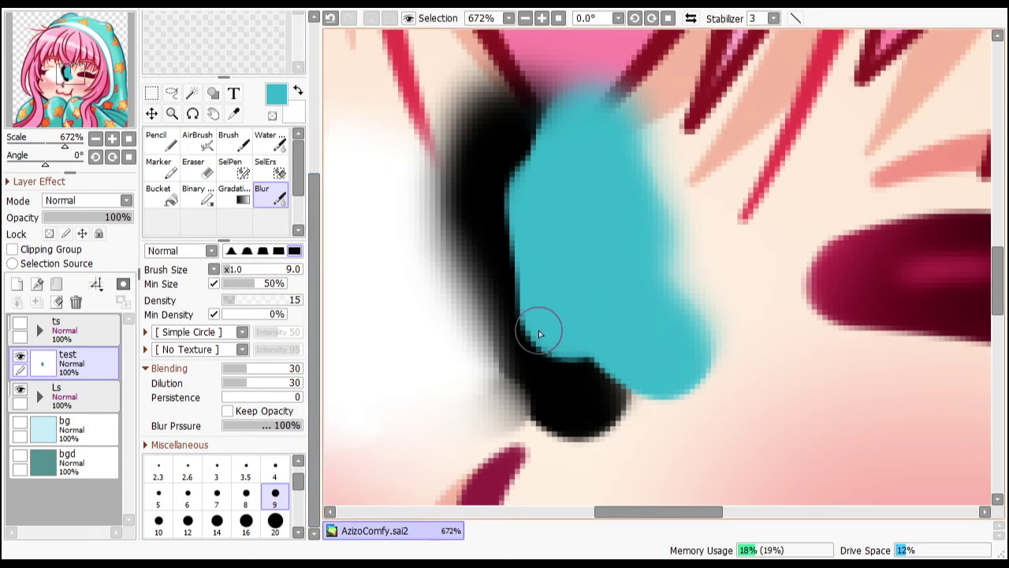
mouse_move(561, 373)
mouse_down()
mouse_move(522, 334)
mouse_move(525, 159)
mouse_move(545, 344)
mouse_move(544, 161)
mouse_move(549, 357)
mouse_move(635, 409)
mouse_move(568, 346)
mouse_move(592, 371)
mouse_up()
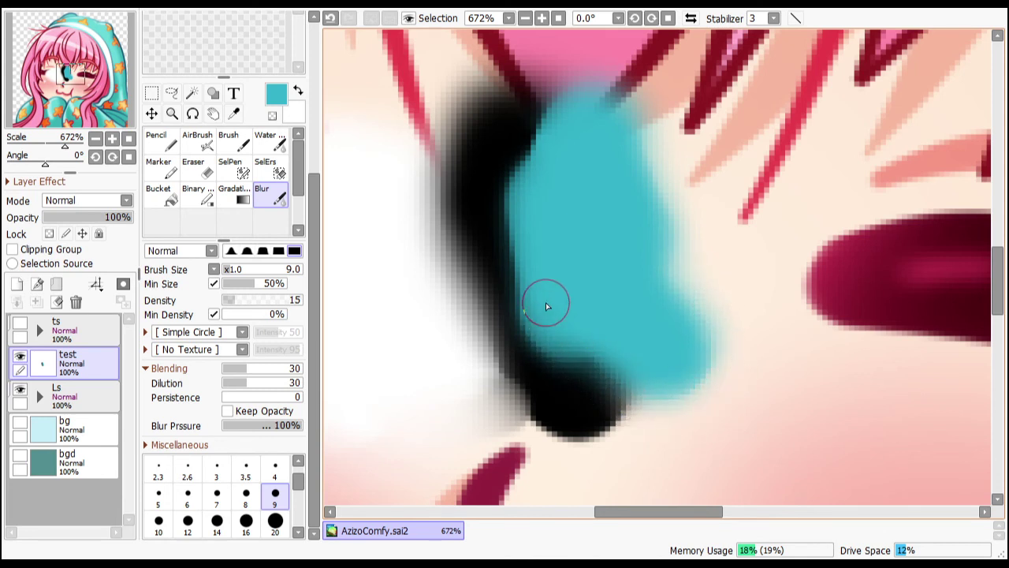
mouse_move(567, 444)
mouse_down()
mouse_move(605, 426)
mouse_move(548, 426)
mouse_move(499, 368)
mouse_move(598, 421)
mouse_up()
scroll(570, 388, down, 6)
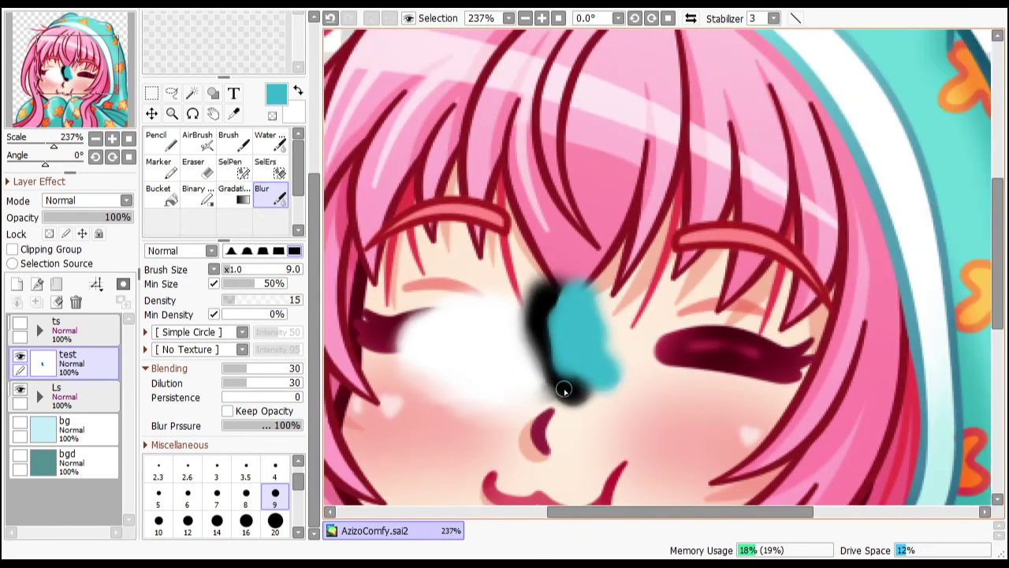
Zoom out and clear the test layer, removing the white, black and cyan blobs.
scroll(567, 390, down, 2)
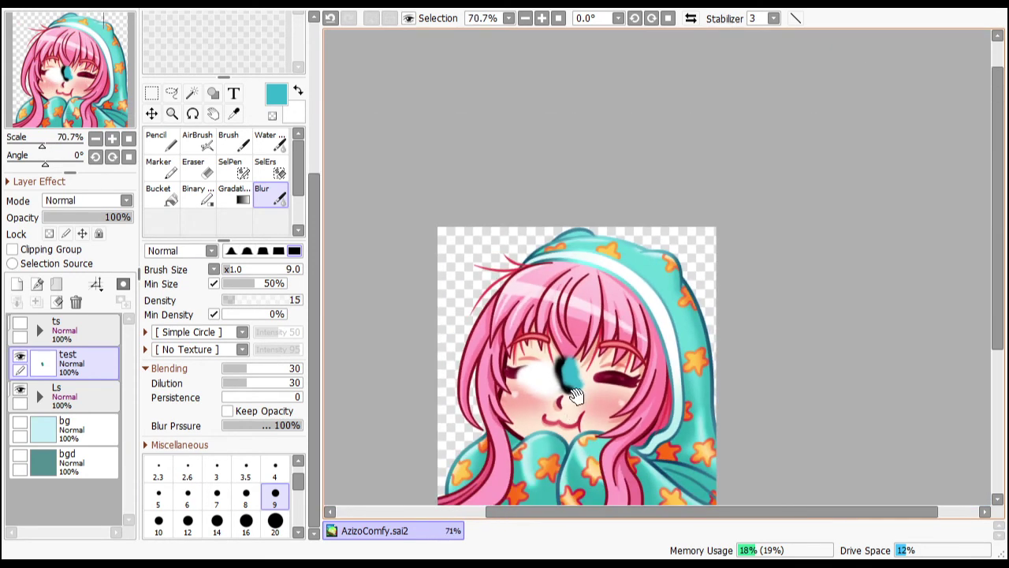
scroll(595, 331, down, 1)
click(57, 302)
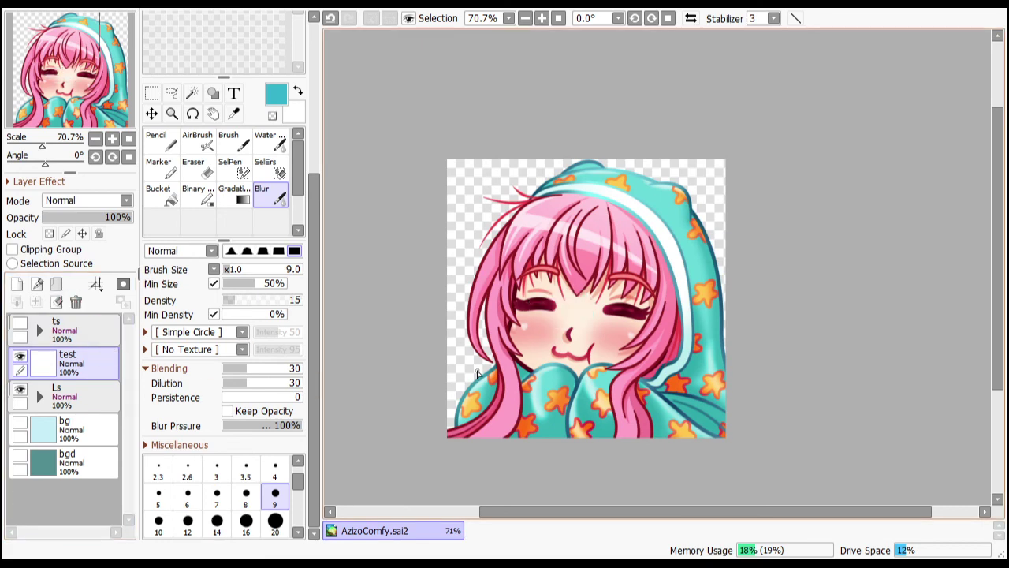
scroll(581, 288, up, 1)
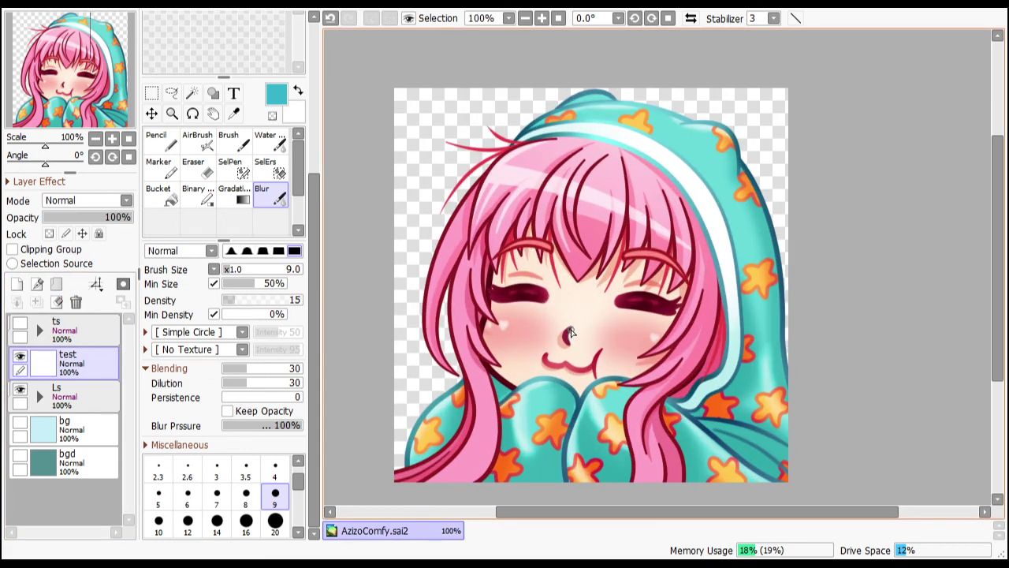
scroll(550, 286, left, 1)
scroll(543, 284, down, 1)
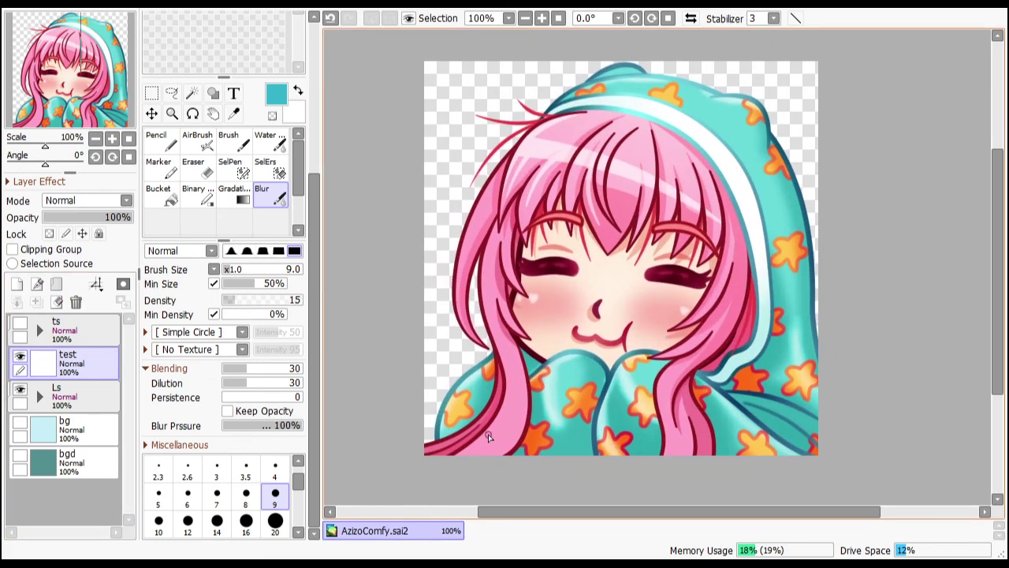